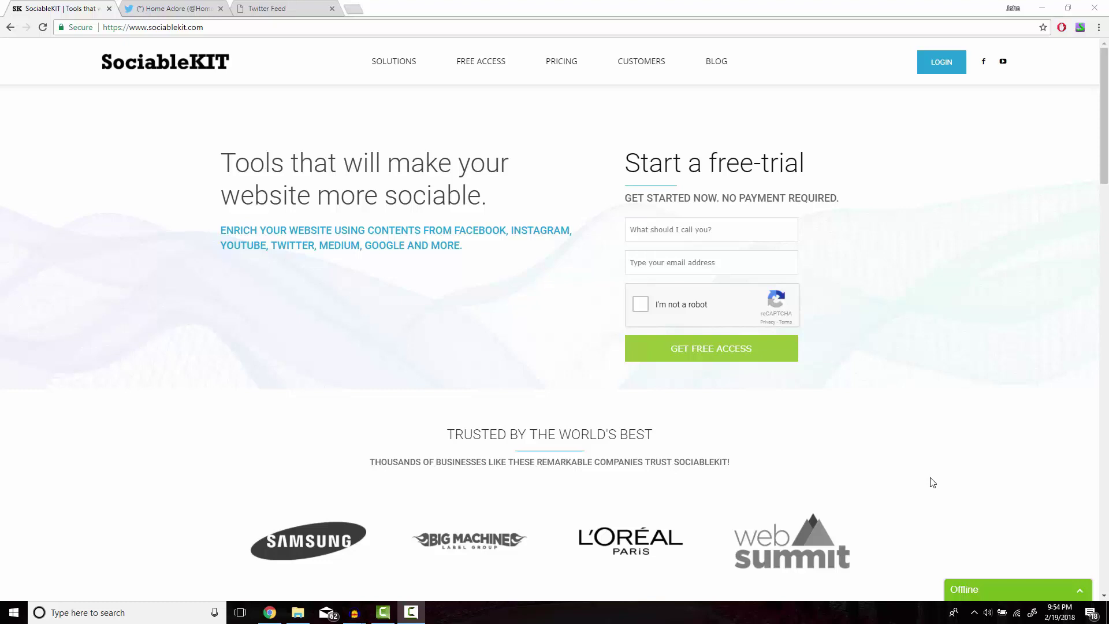
# Step: Sign in to SociableKIT with the account email and password
pyautogui.click(937, 67)
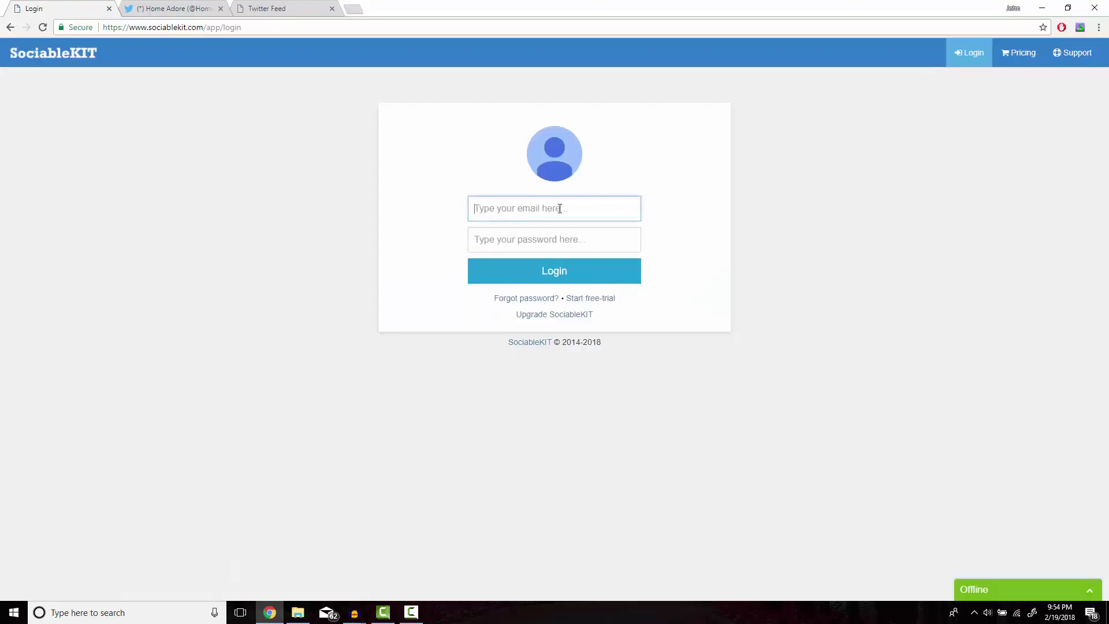
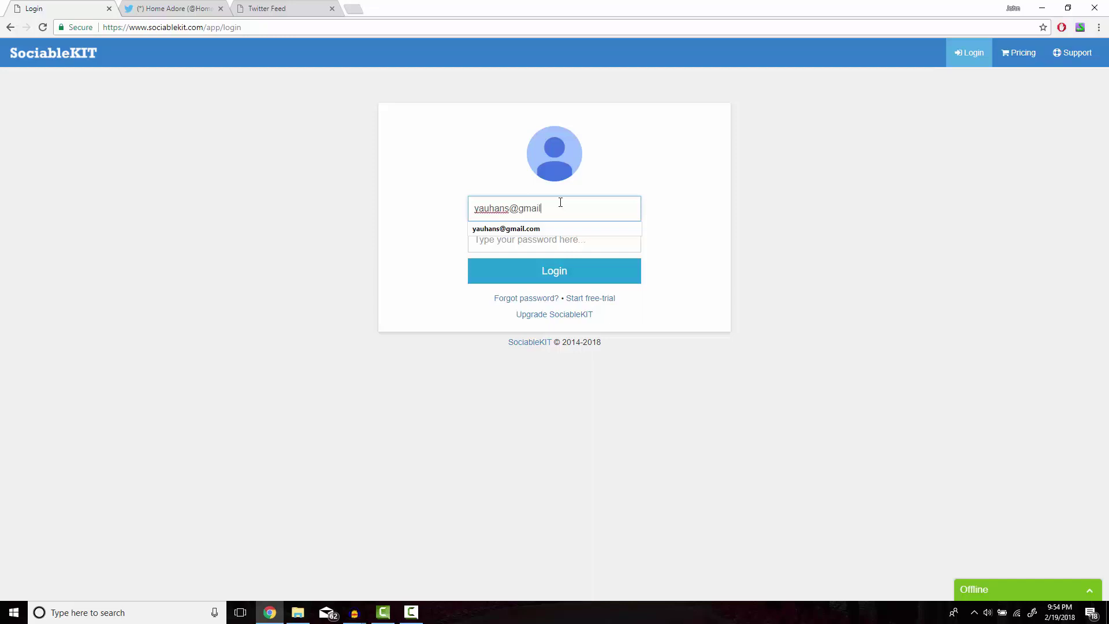
pyautogui.press('Tab')
pyautogui.write('a')
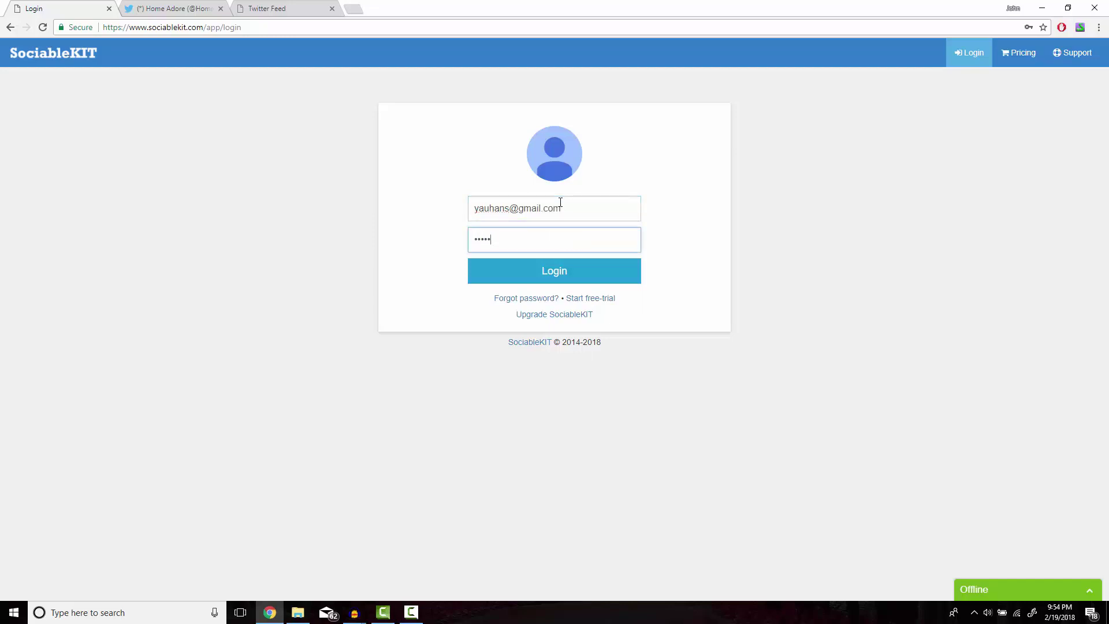
pyautogui.press('Return')
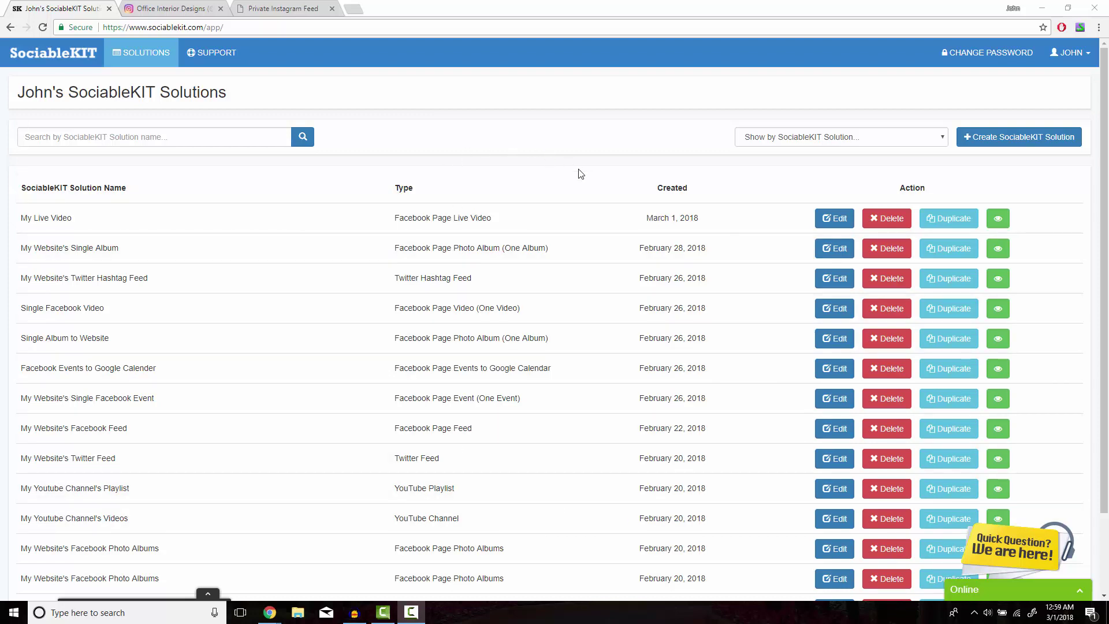
# Step: Create a 'My Private Instagram Feed' solution of type Private Instagram Feed, then follow the access-token link
pyautogui.click(982, 139)
pyautogui.click(573, 117)
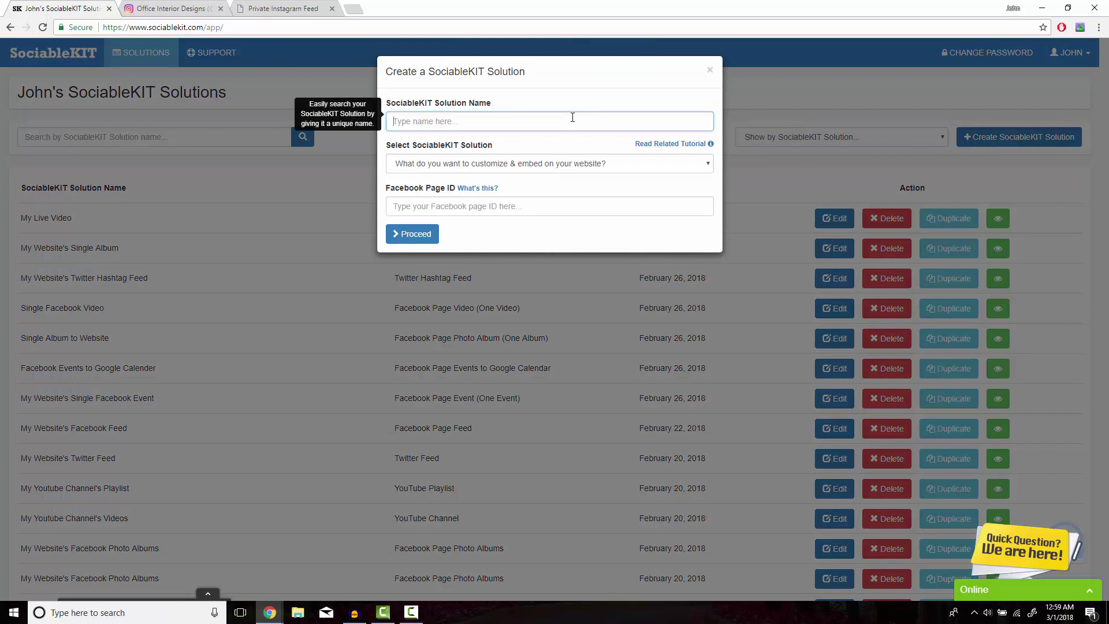
pyautogui.write('My Private Instagram Feed')
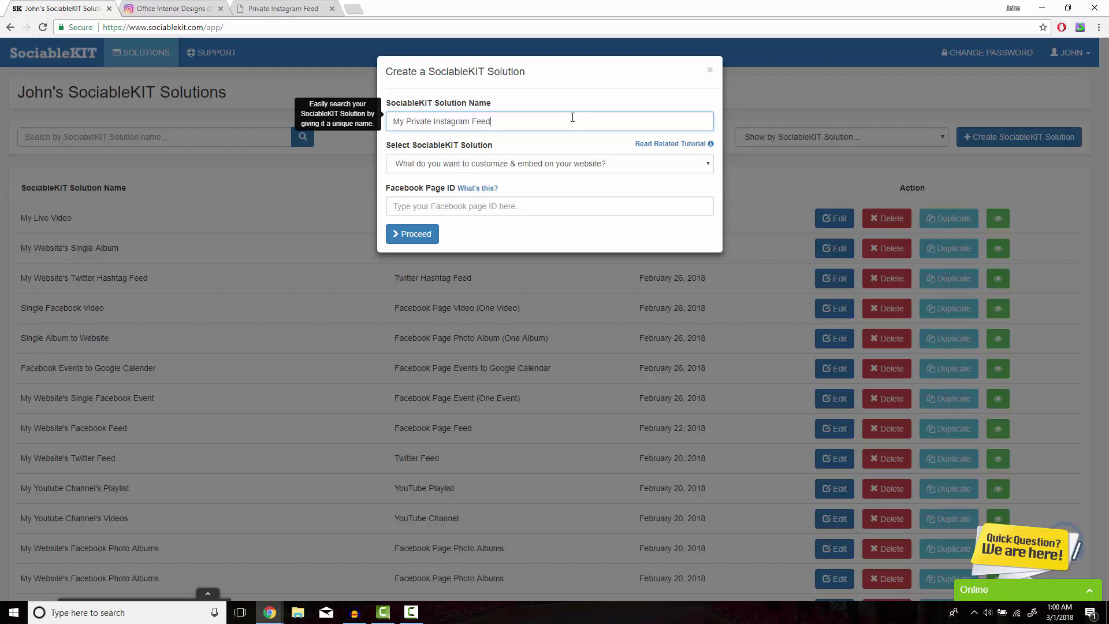
pyautogui.click(596, 165)
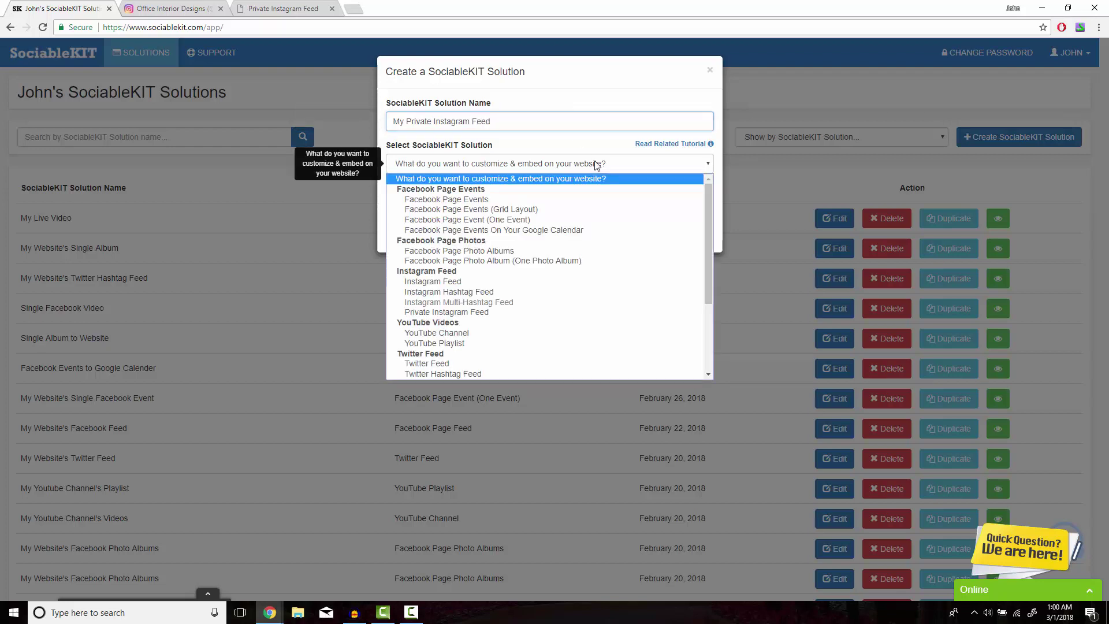
pyautogui.click(496, 312)
pyautogui.click(493, 206)
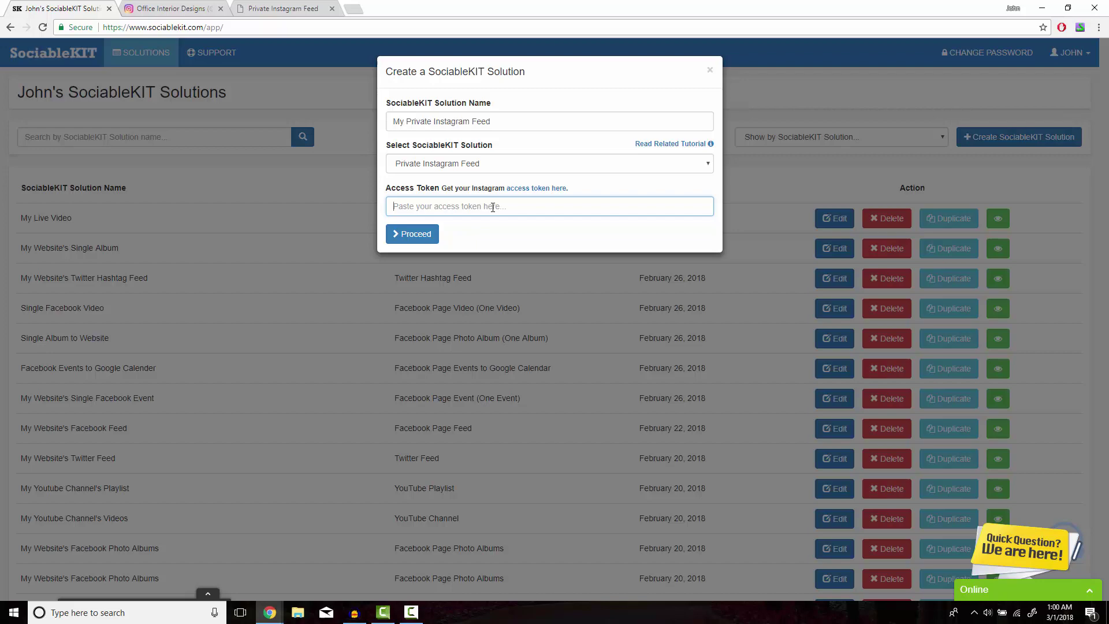
pyautogui.click(516, 189)
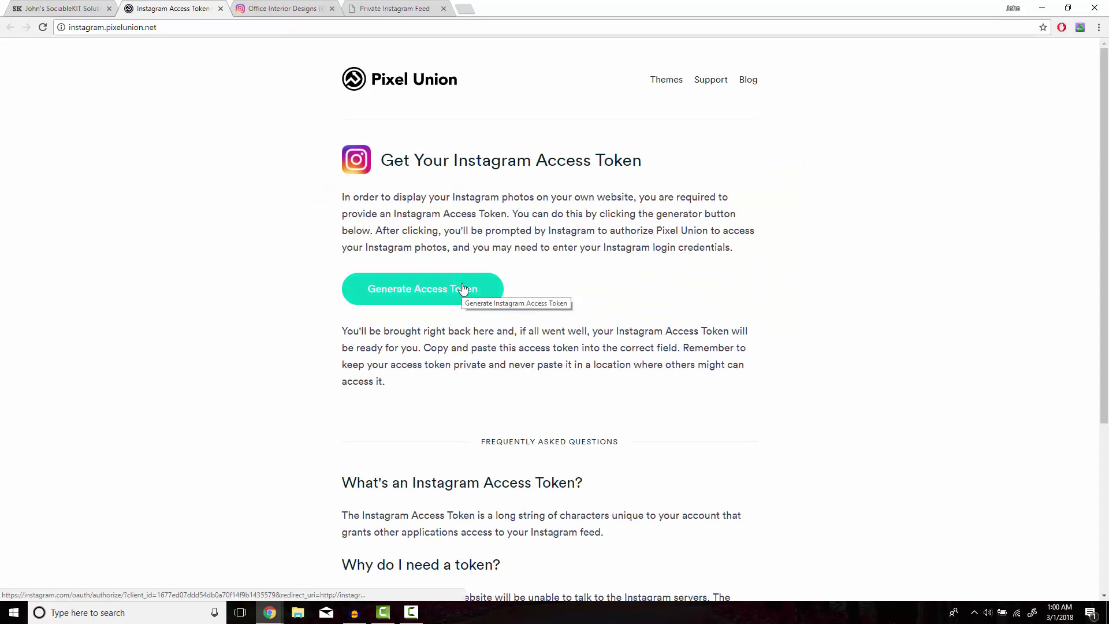
# Step: Scroll through the office.interior.designs Instagram post grid and back to the top
pyautogui.click(313, 8)
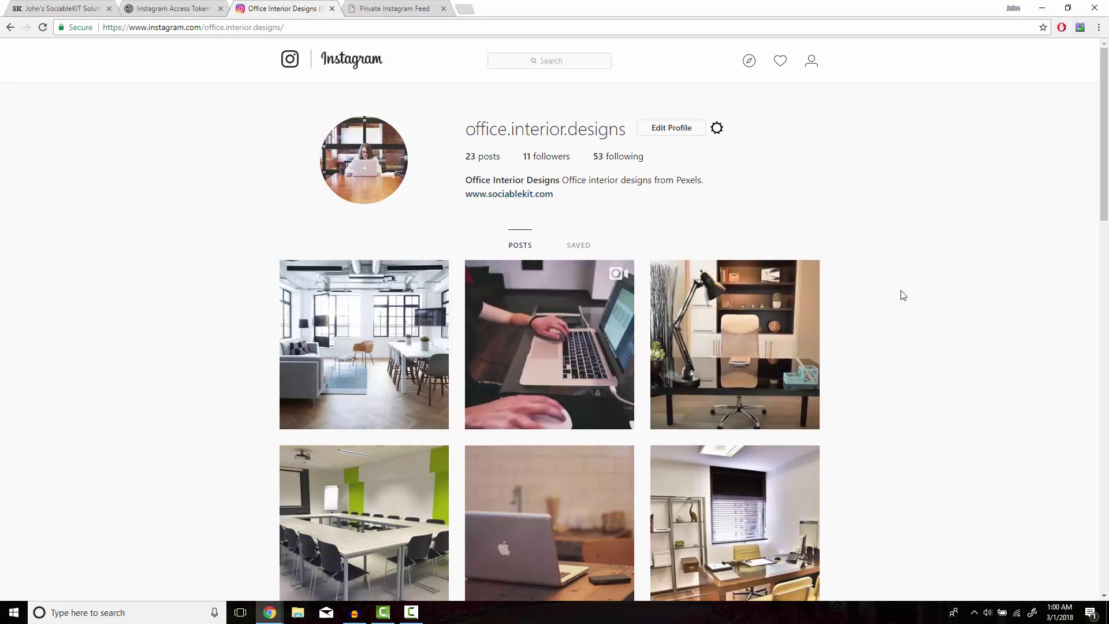
pyautogui.scroll(-12, 903, 296)
pyautogui.scroll(-4, 903, 295)
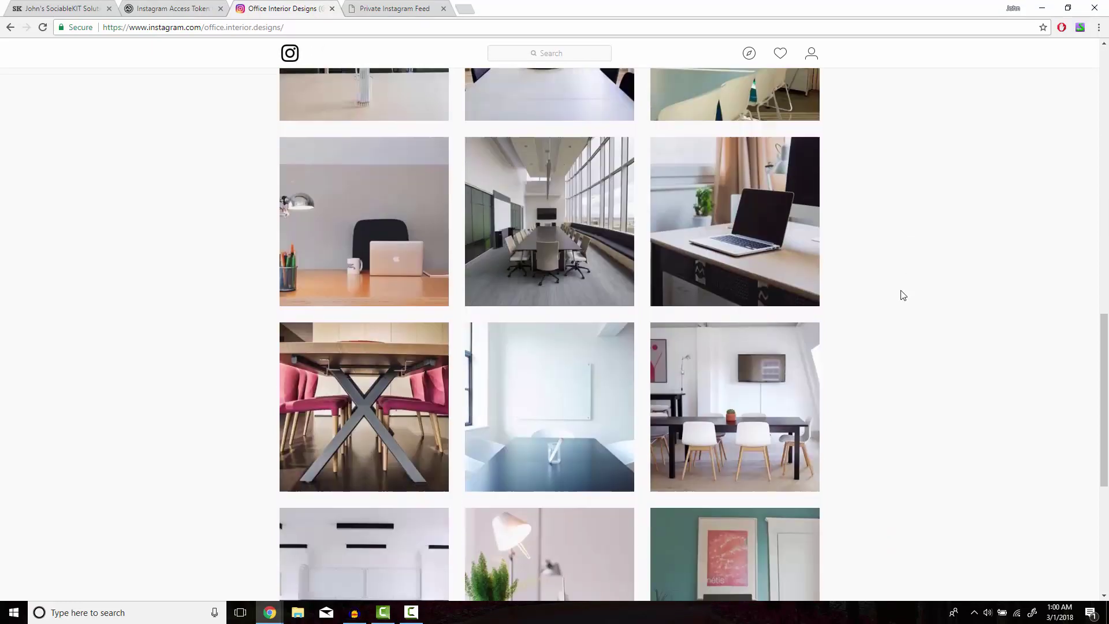
pyautogui.scroll(2, 903, 296)
pyautogui.scroll(14, 903, 296)
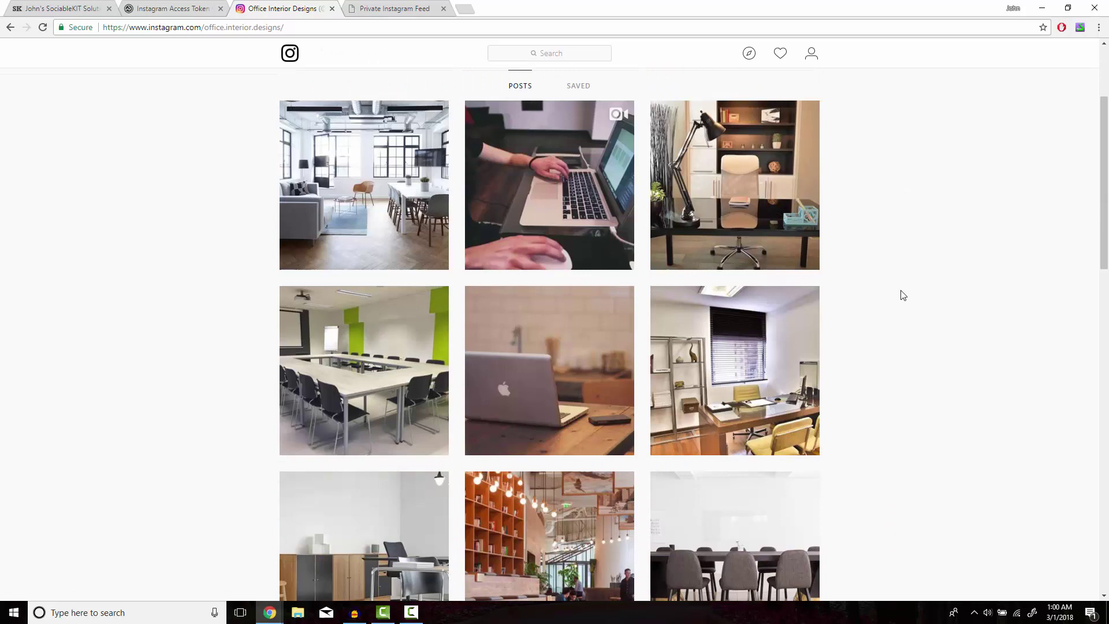
# Step: Generate an Instagram access token on Pixel Union and copy it
pyautogui.click(209, 8)
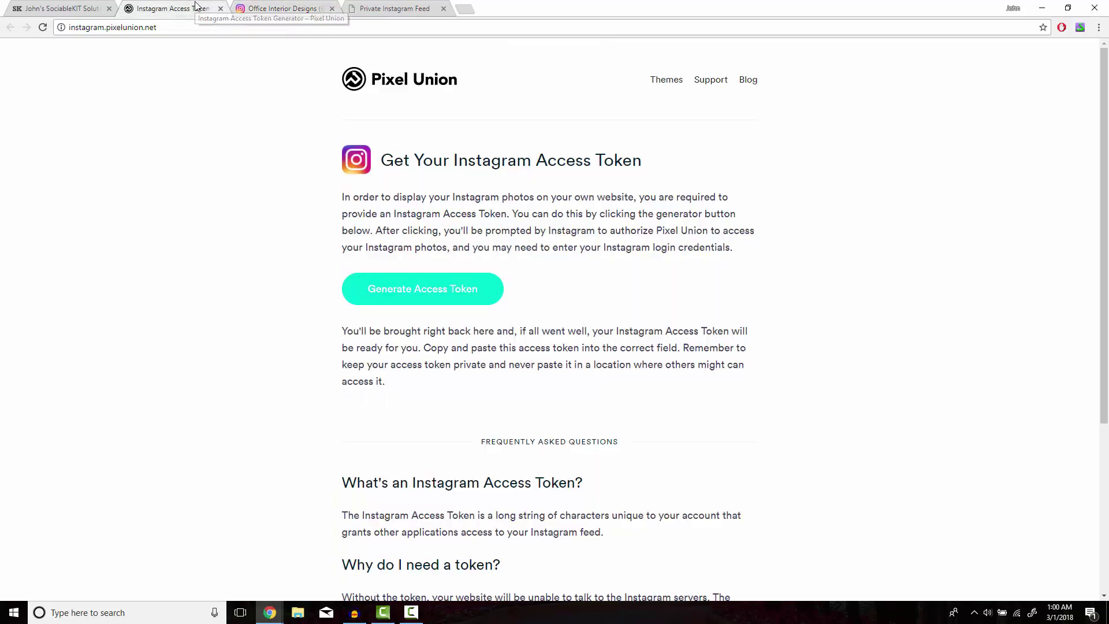
pyautogui.click(409, 297)
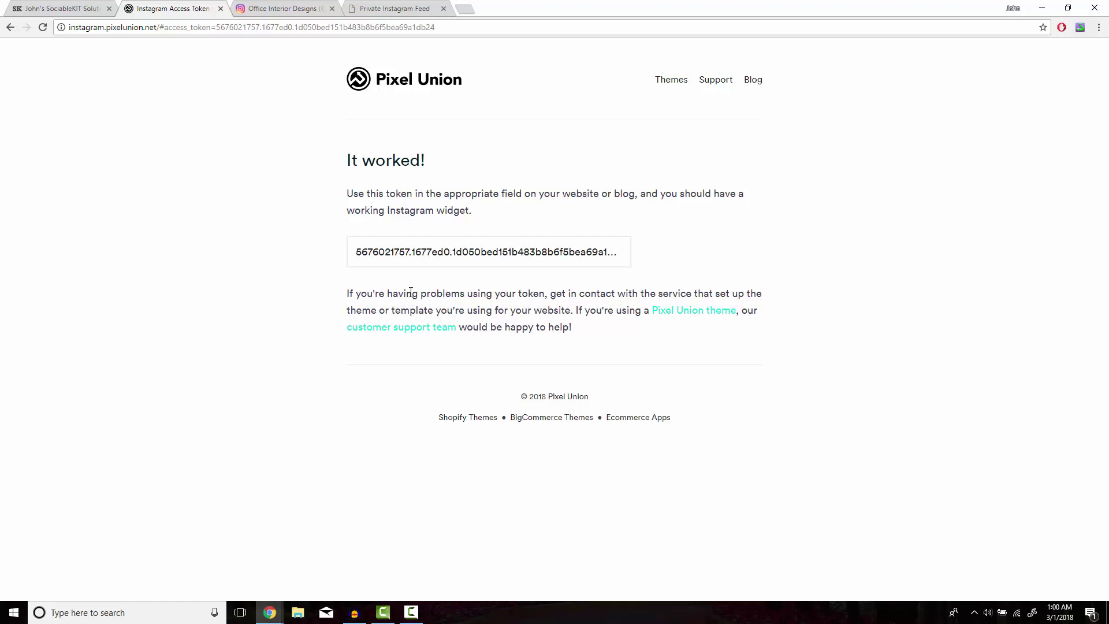
pyautogui.tripleClick(423, 256)
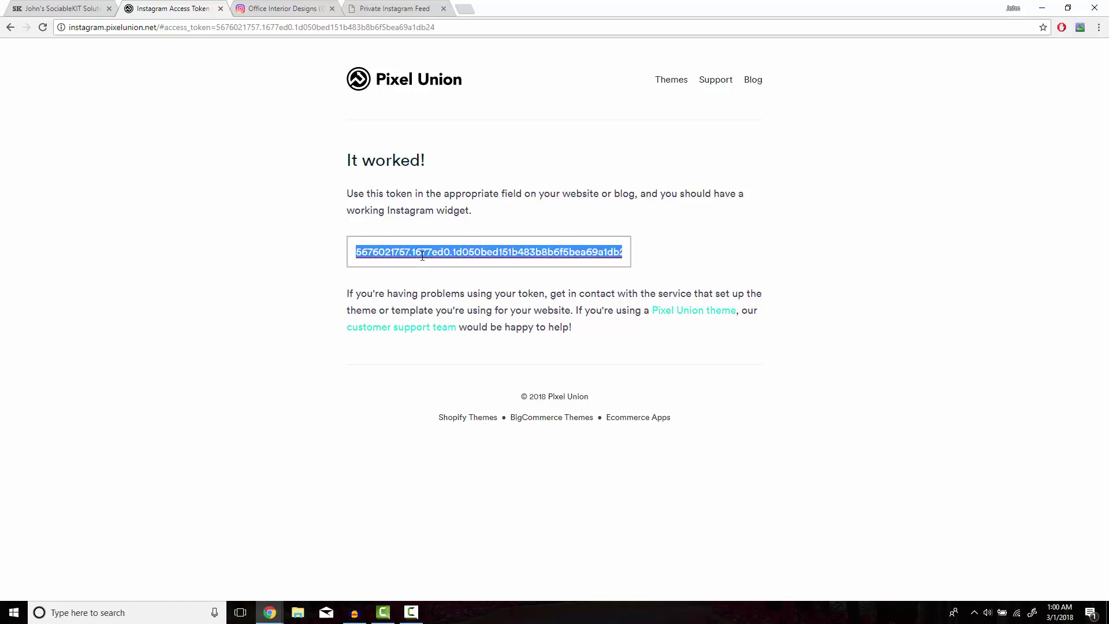
pyautogui.rightClick(422, 256)
pyautogui.click(450, 324)
# Step: Paste the access token into the SociableKIT form and create the solution
pyautogui.click(81, 9)
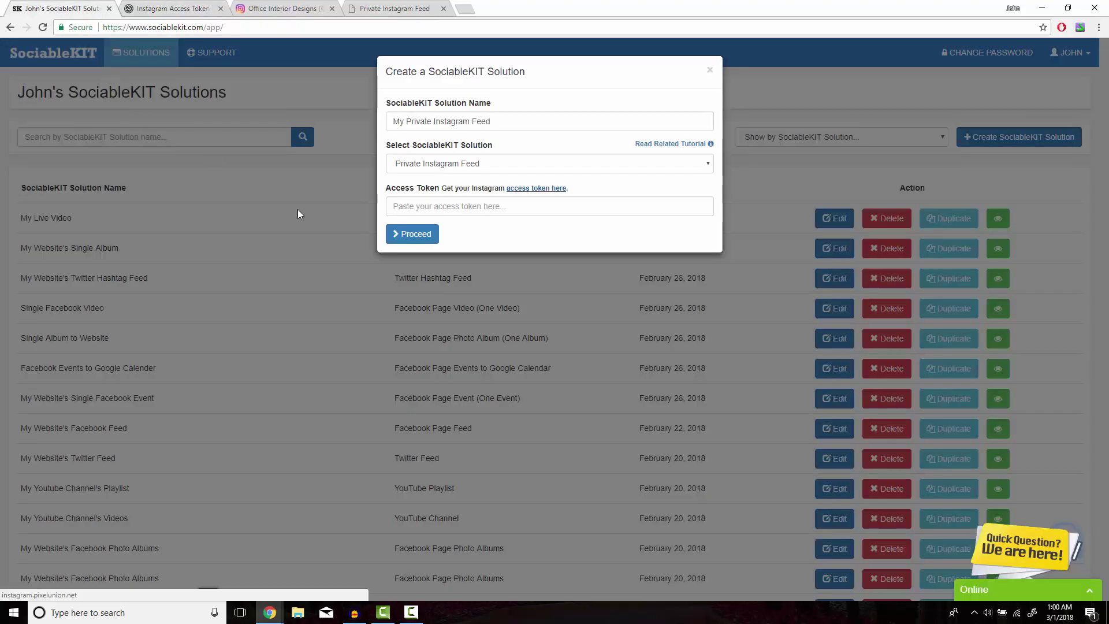
pyautogui.rightClick(471, 208)
pyautogui.click(492, 270)
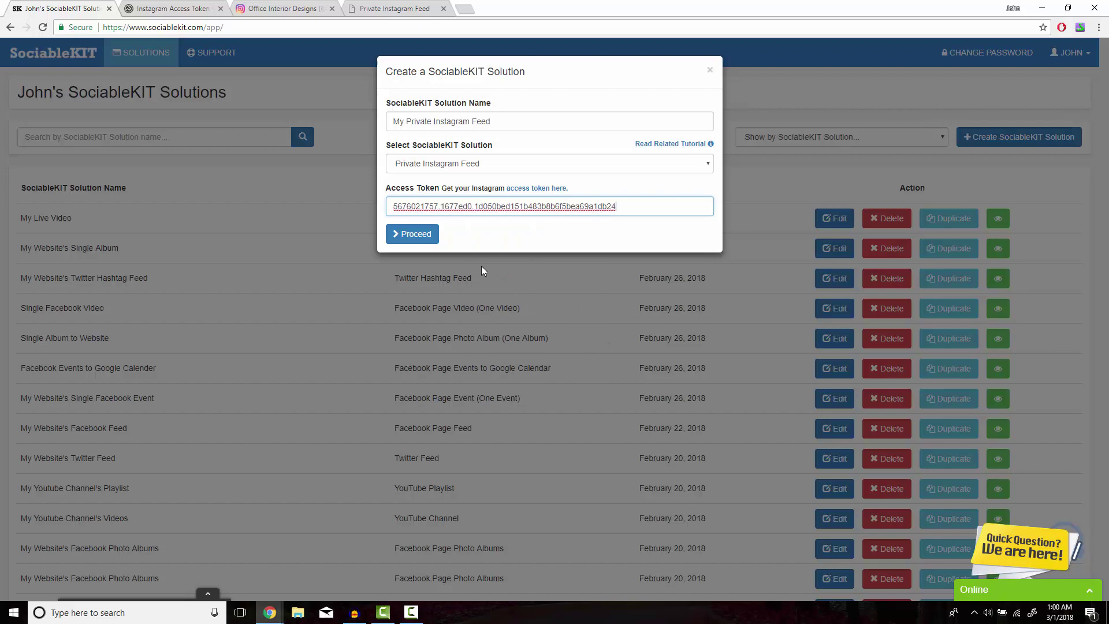
pyautogui.click(419, 236)
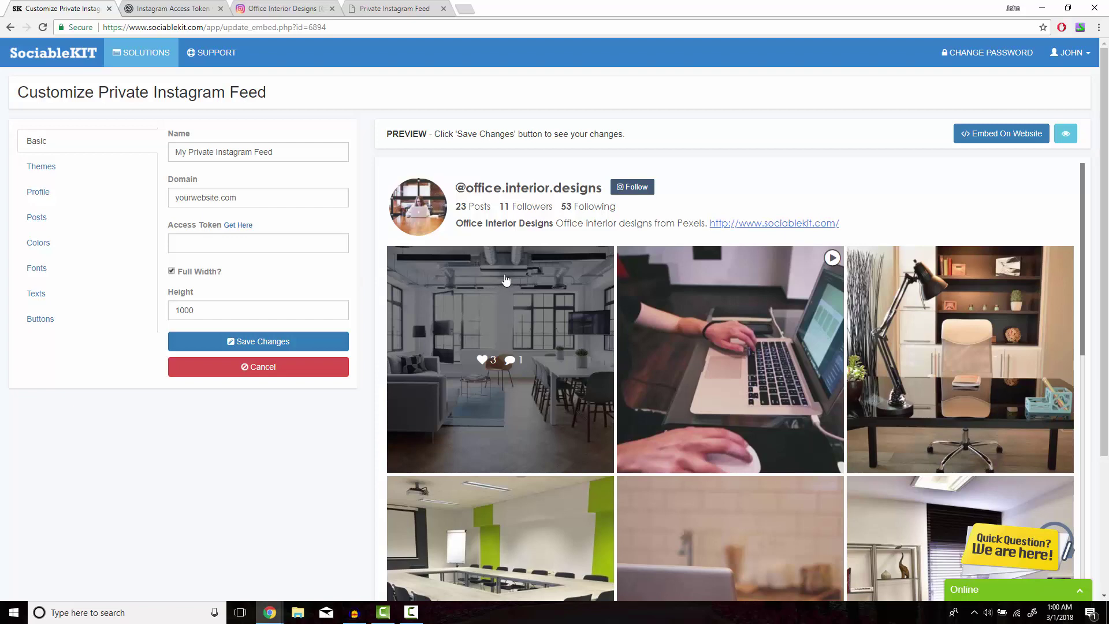
# Step: Play the laptop video post in the feed preview, close it, and load more posts
pyautogui.click(675, 312)
pyautogui.scroll(-2, 688, 310)
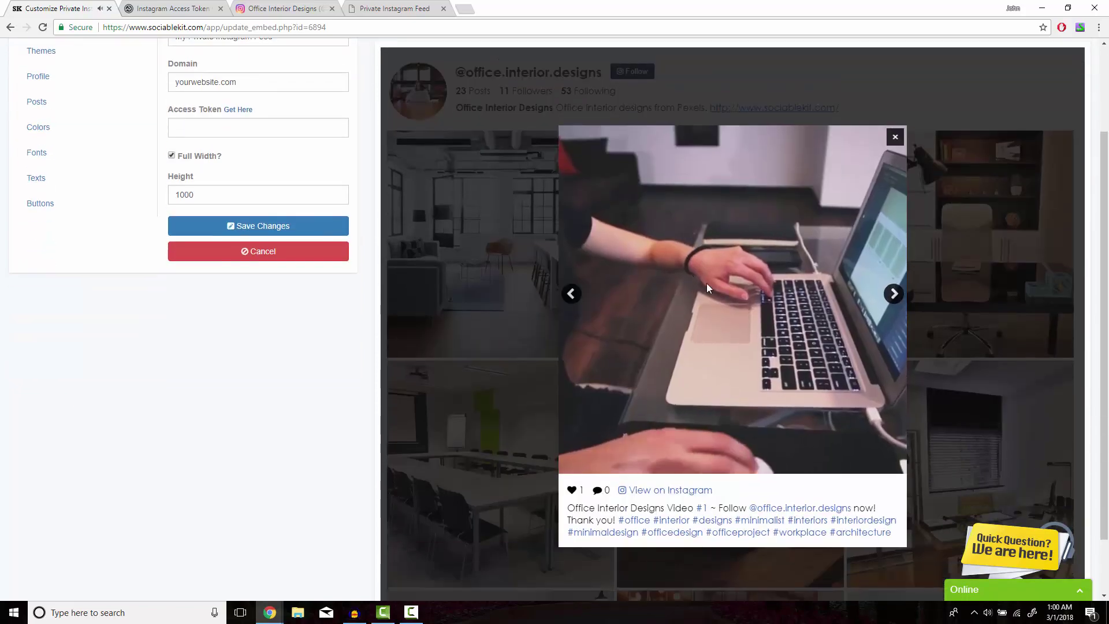
pyautogui.click(900, 144)
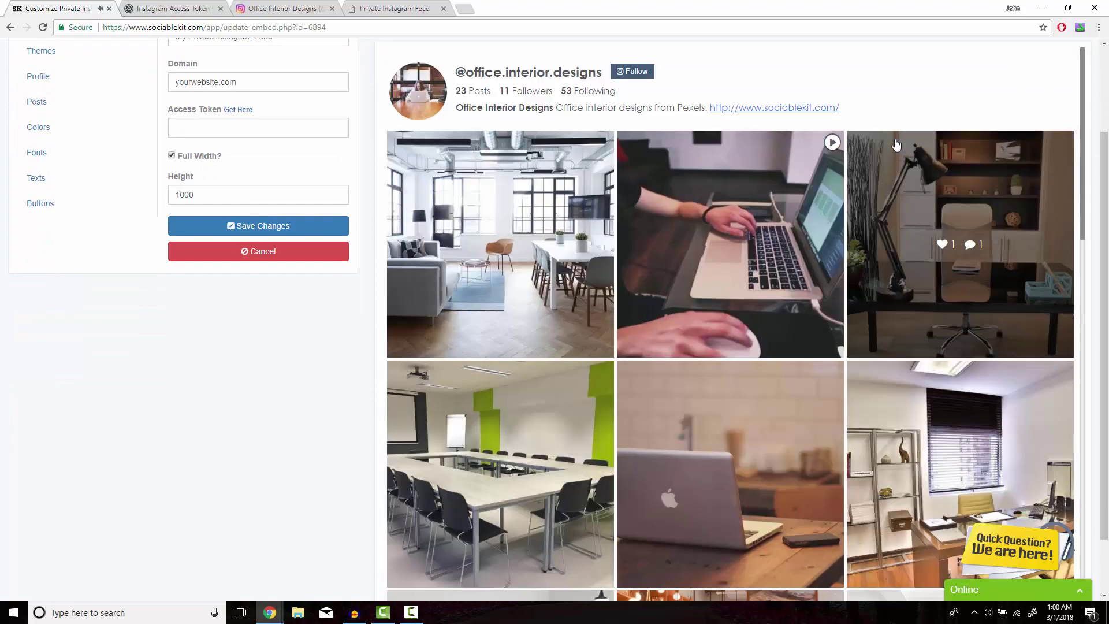
pyautogui.scroll(-4, 693, 231)
pyautogui.scroll(-15, 693, 231)
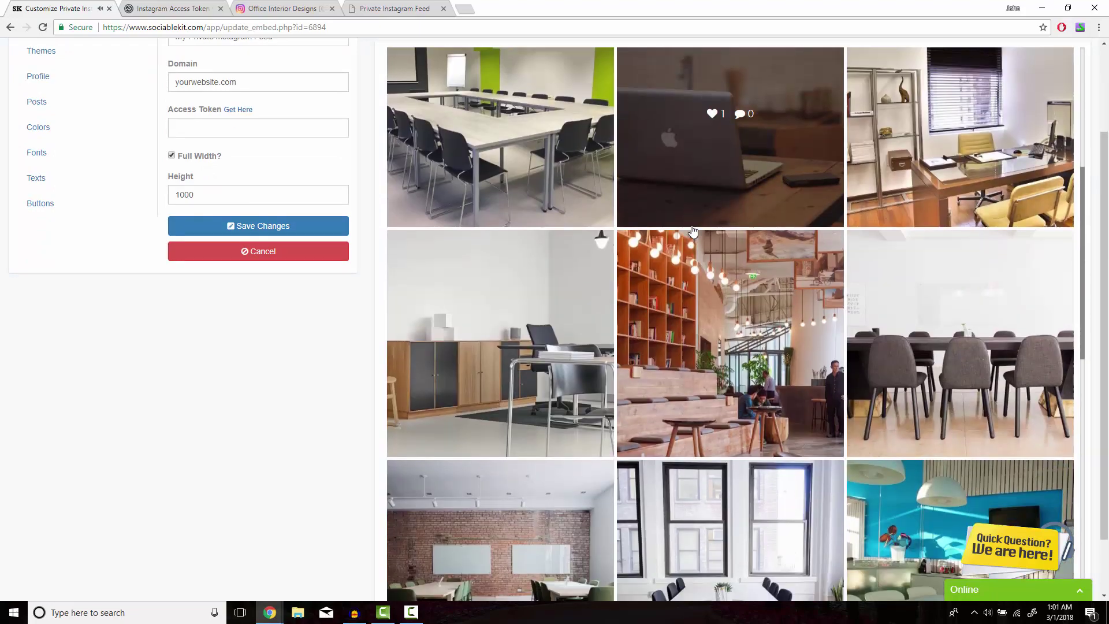
pyautogui.scroll(-1, 693, 232)
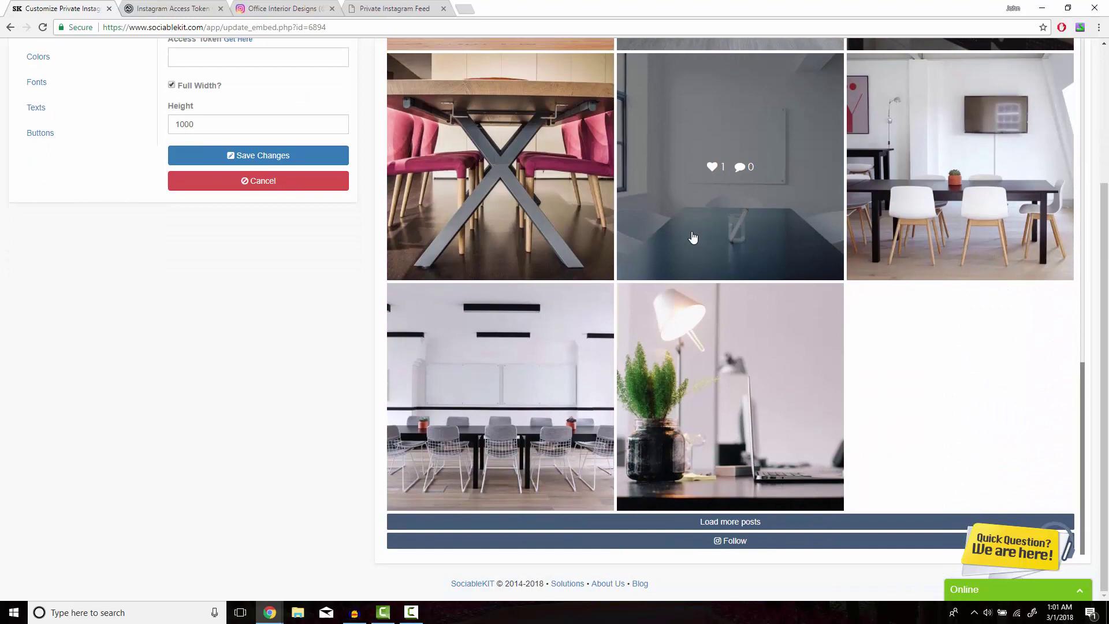
pyautogui.click(720, 527)
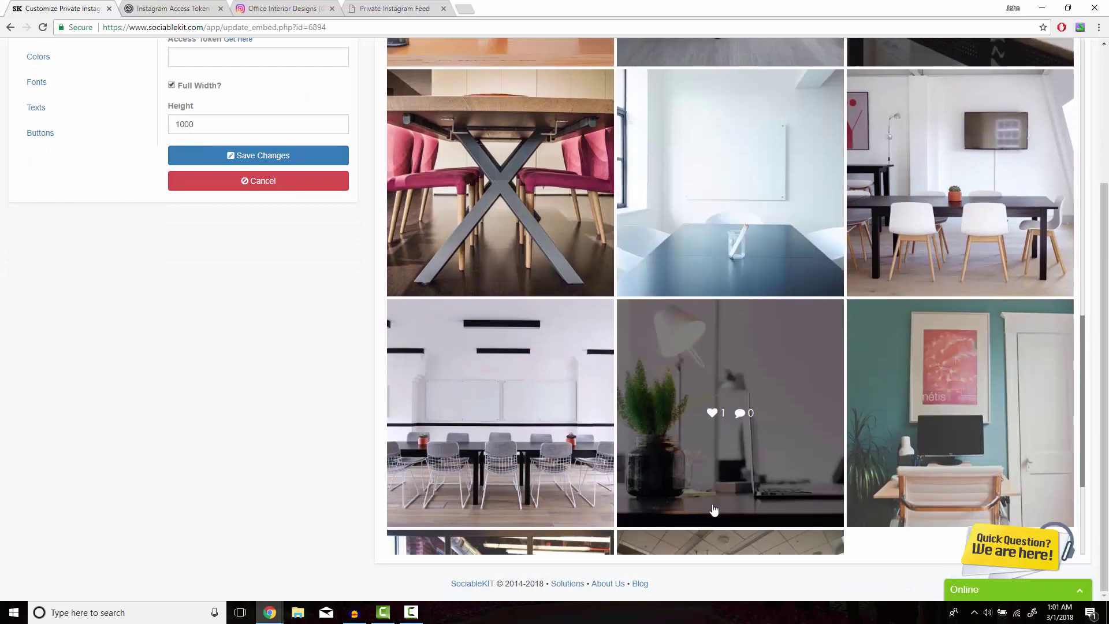
pyautogui.scroll(-4, 715, 520)
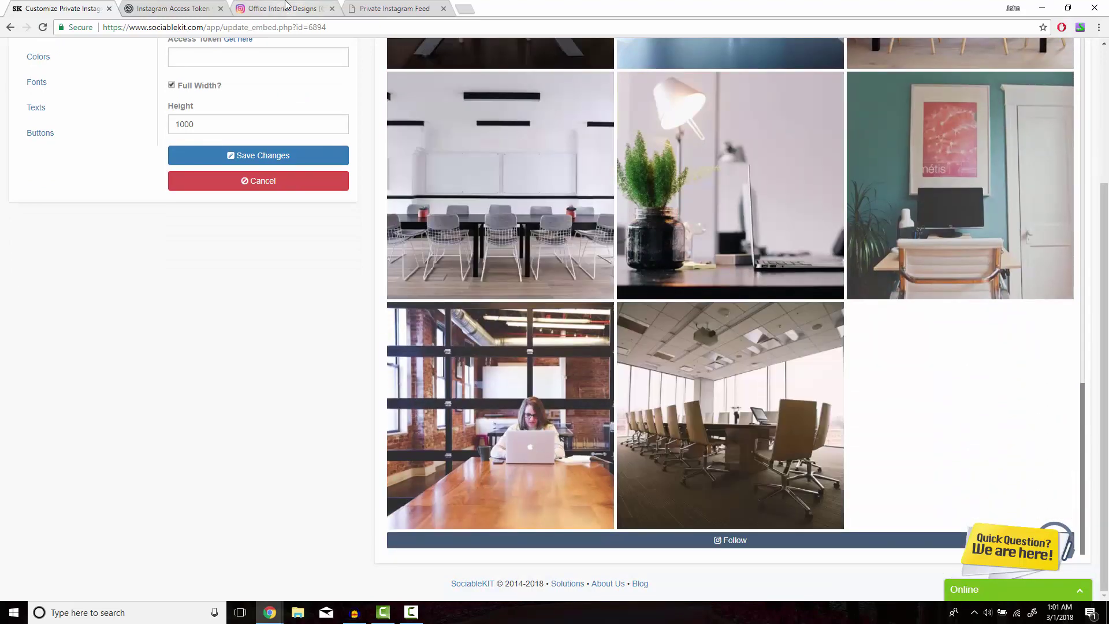
# Step: Compare the preview with the Instagram profile's photos, then scroll the preview back up
pyautogui.click(284, 8)
pyautogui.scroll(-10, 488, 268)
pyautogui.scroll(-10, 488, 268)
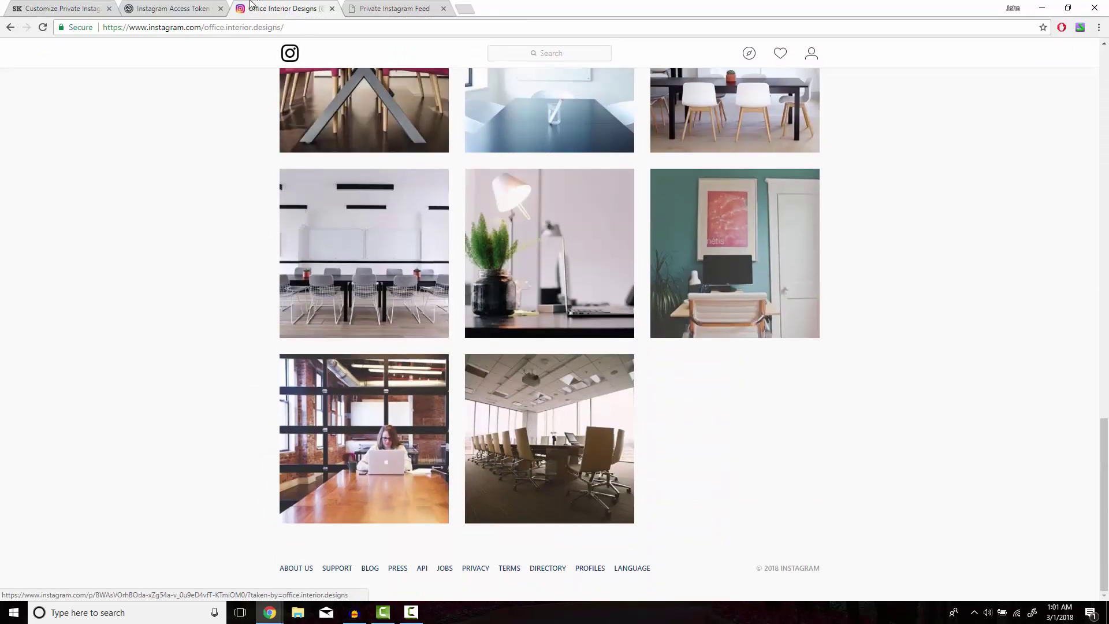
pyautogui.click(58, 8)
pyautogui.scroll(20, 537, 216)
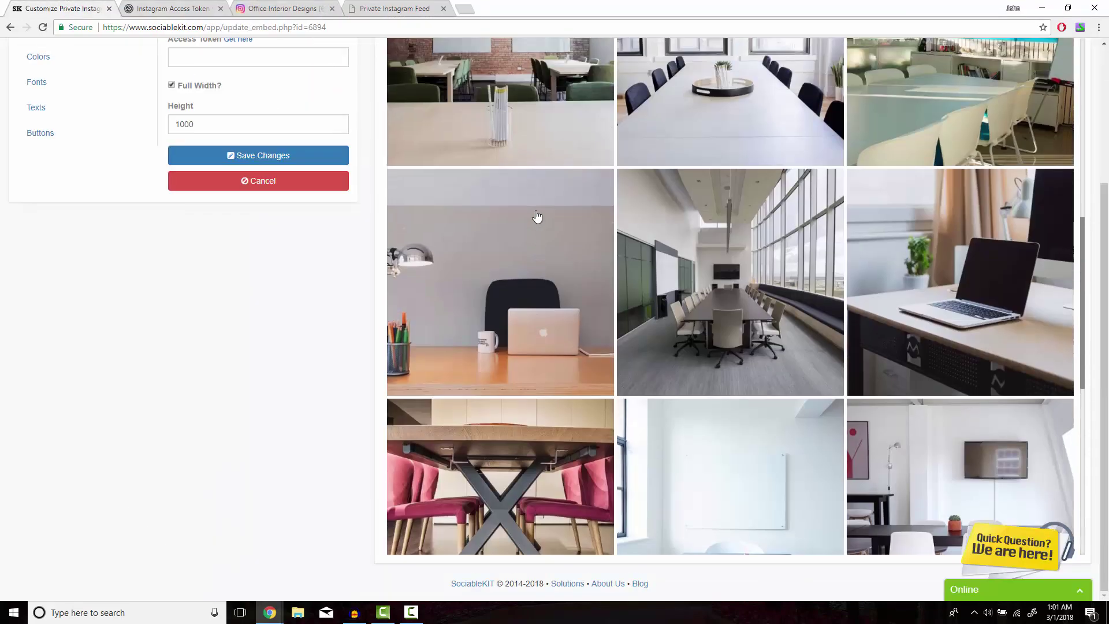
pyautogui.scroll(1, 537, 216)
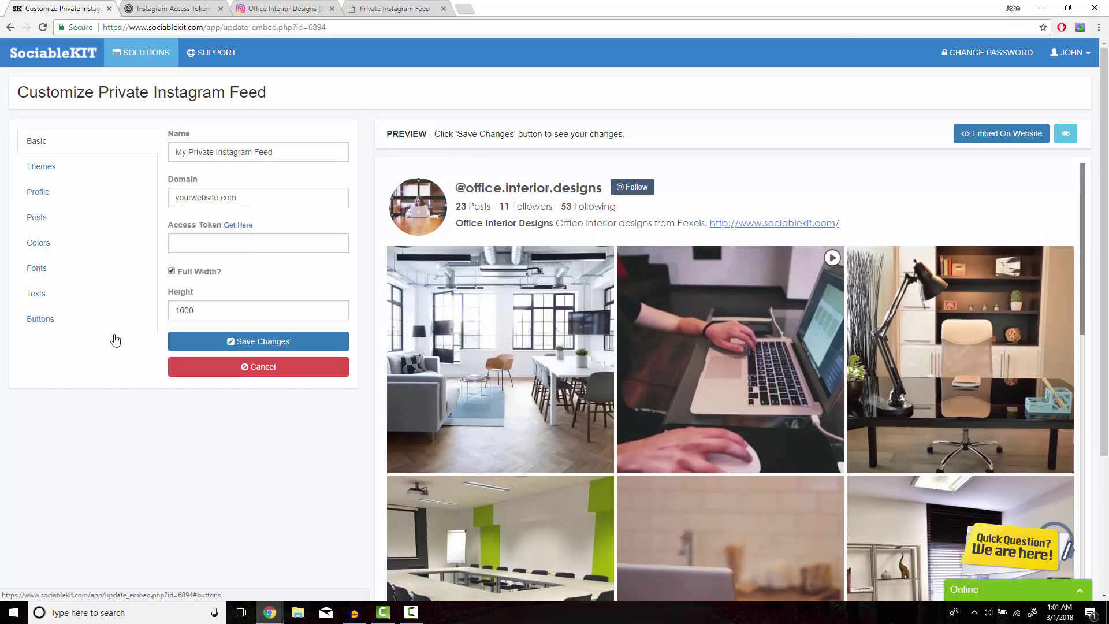
# Step: Apply and save the Maayos colour theme, then review the preview
pyautogui.click(129, 169)
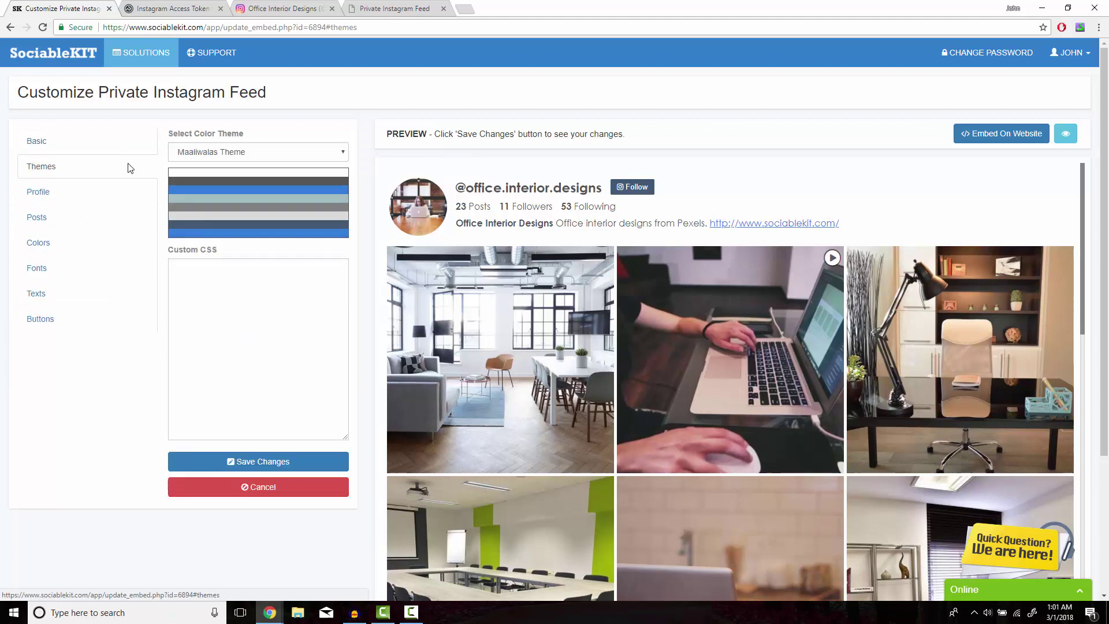
pyautogui.click(203, 156)
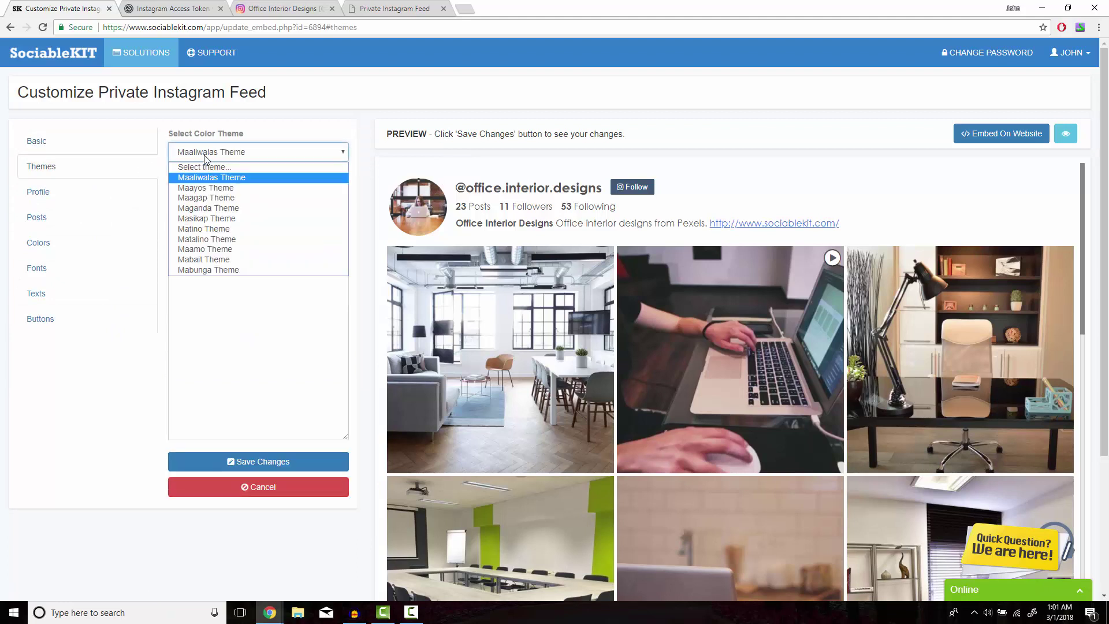
pyautogui.click(211, 187)
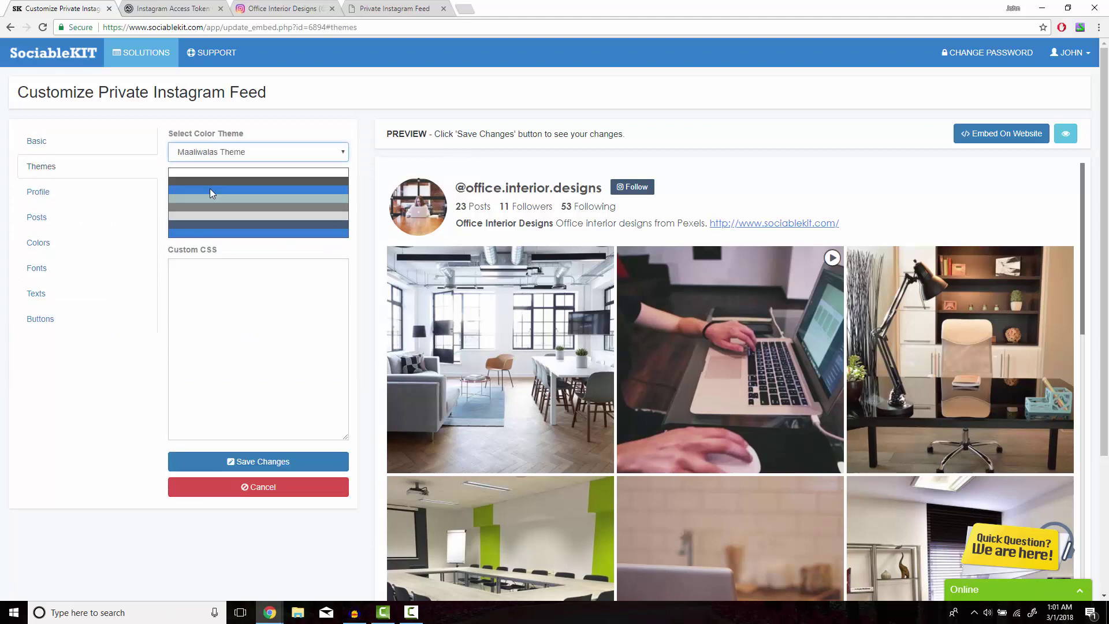
pyautogui.click(295, 462)
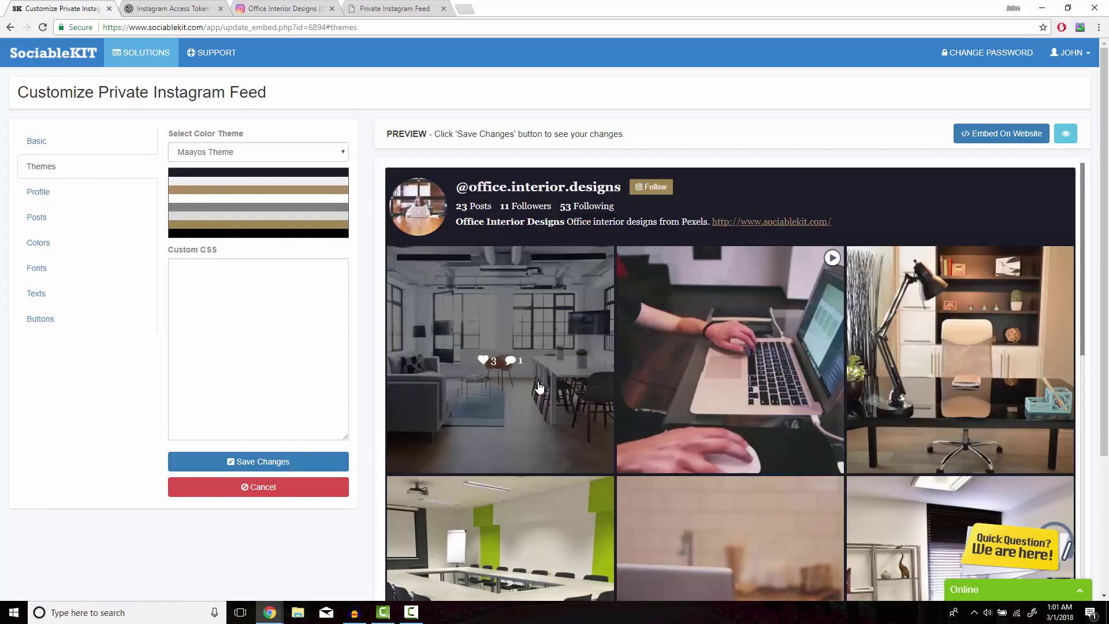
pyautogui.scroll(-9, 539, 387)
pyautogui.scroll(-3, 540, 387)
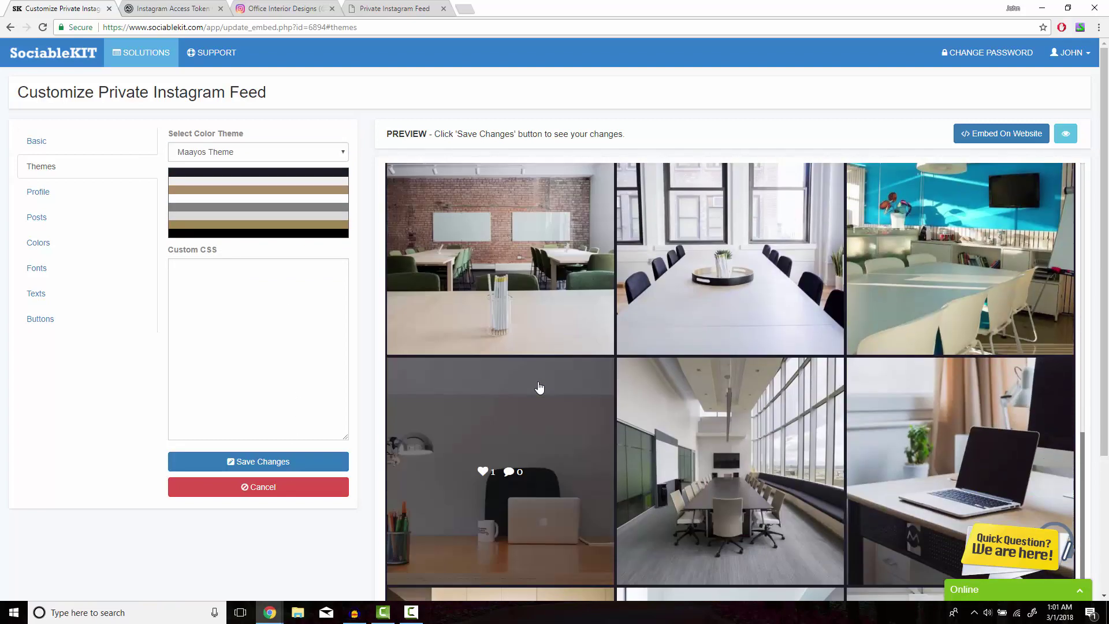
pyautogui.scroll(6, 539, 387)
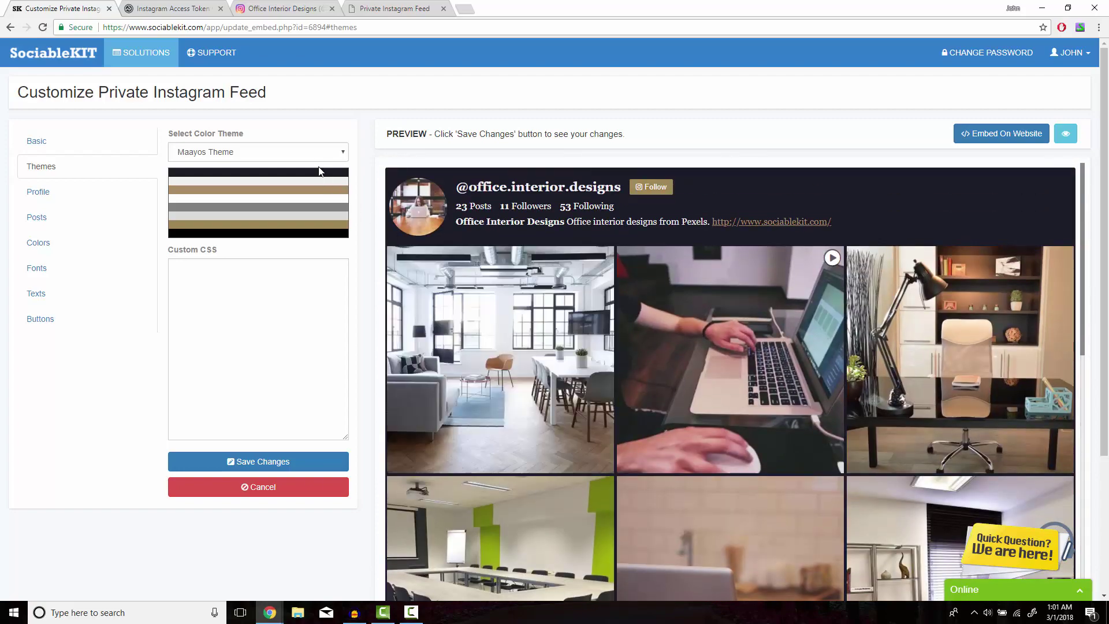
# Step: Switch the colour theme back to Maaliwalas and save
pyautogui.click(320, 155)
pyautogui.click(281, 181)
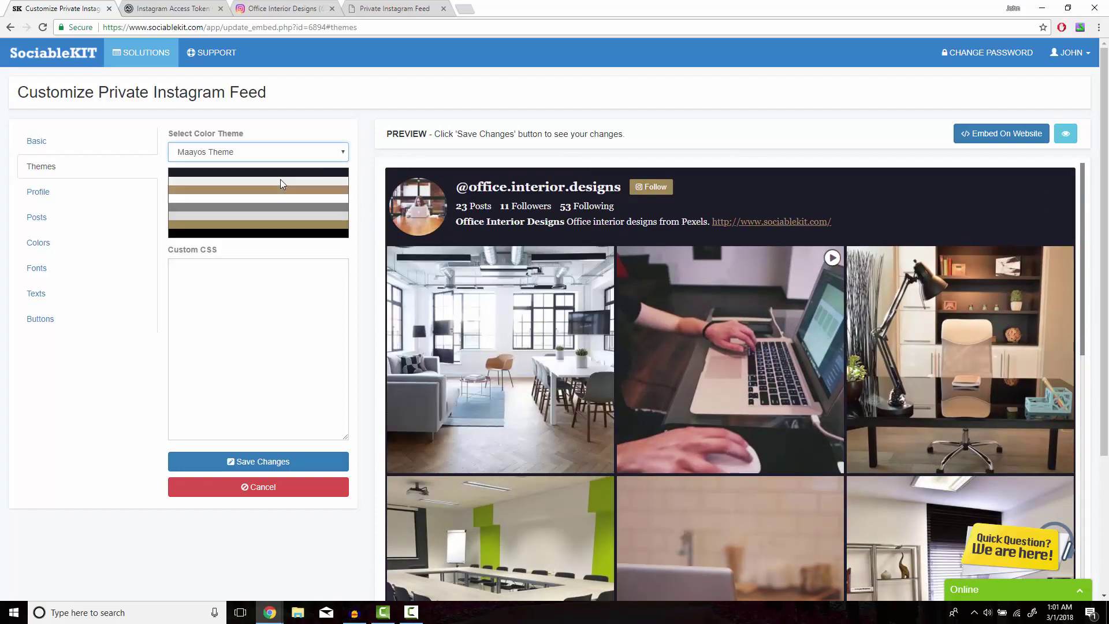
pyautogui.click(274, 464)
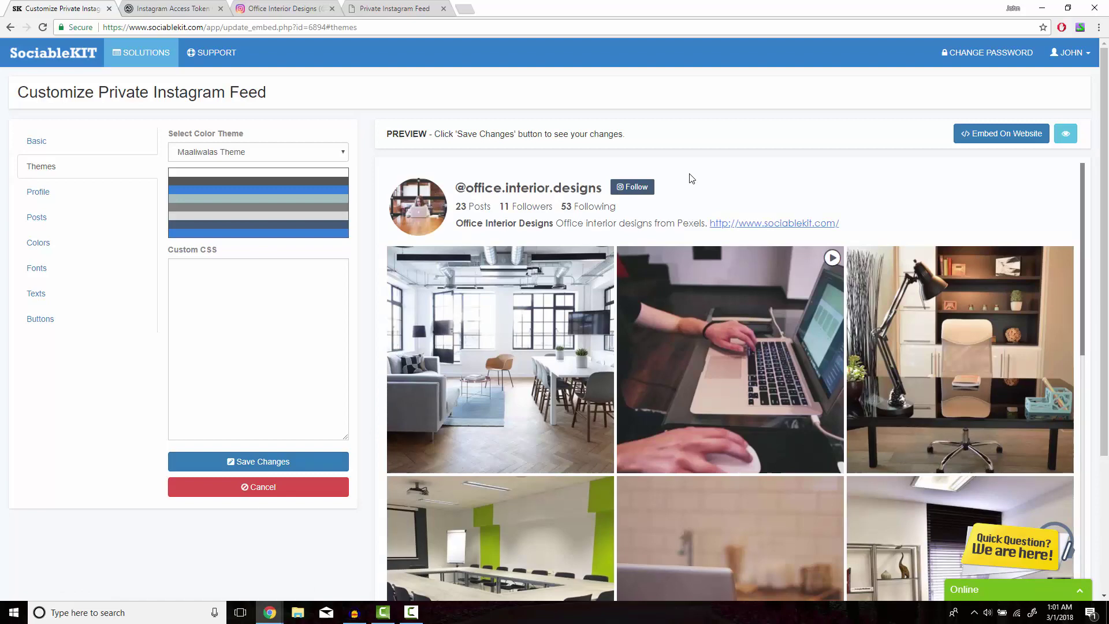
# Step: Copy the feed's JavaScript embed code from the Embed On Website dialog and close it
pyautogui.click(975, 143)
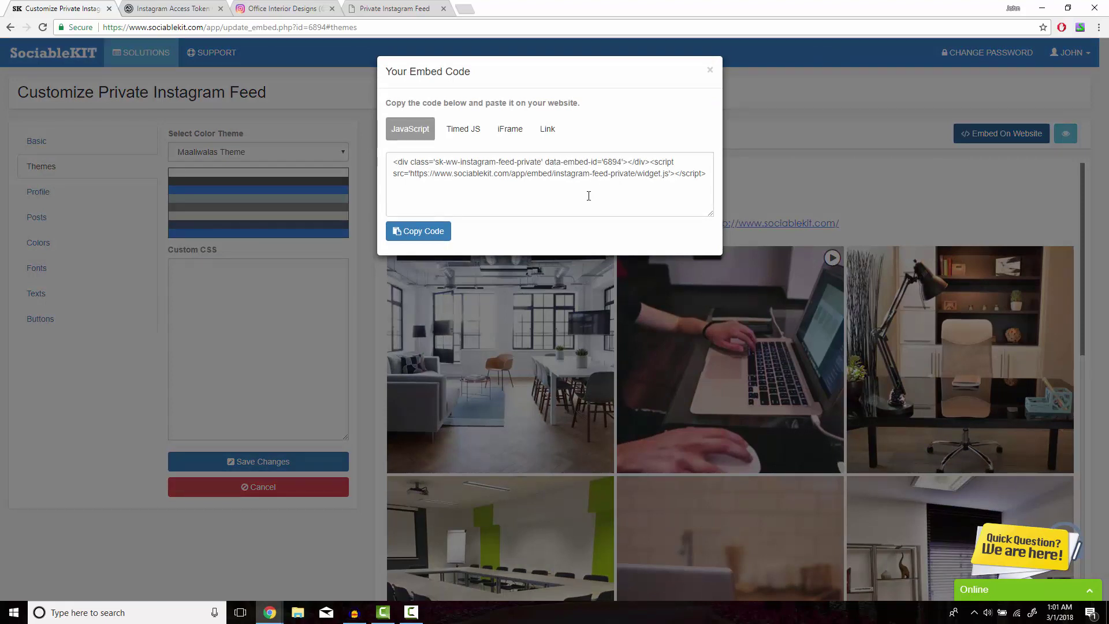
pyautogui.click(416, 230)
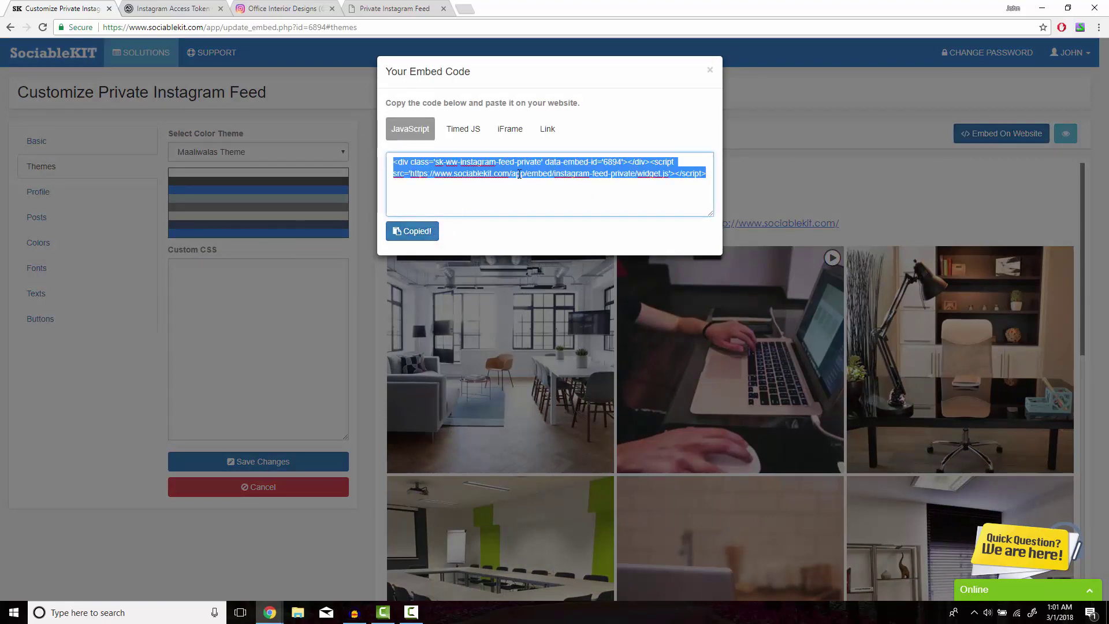
pyautogui.click(708, 70)
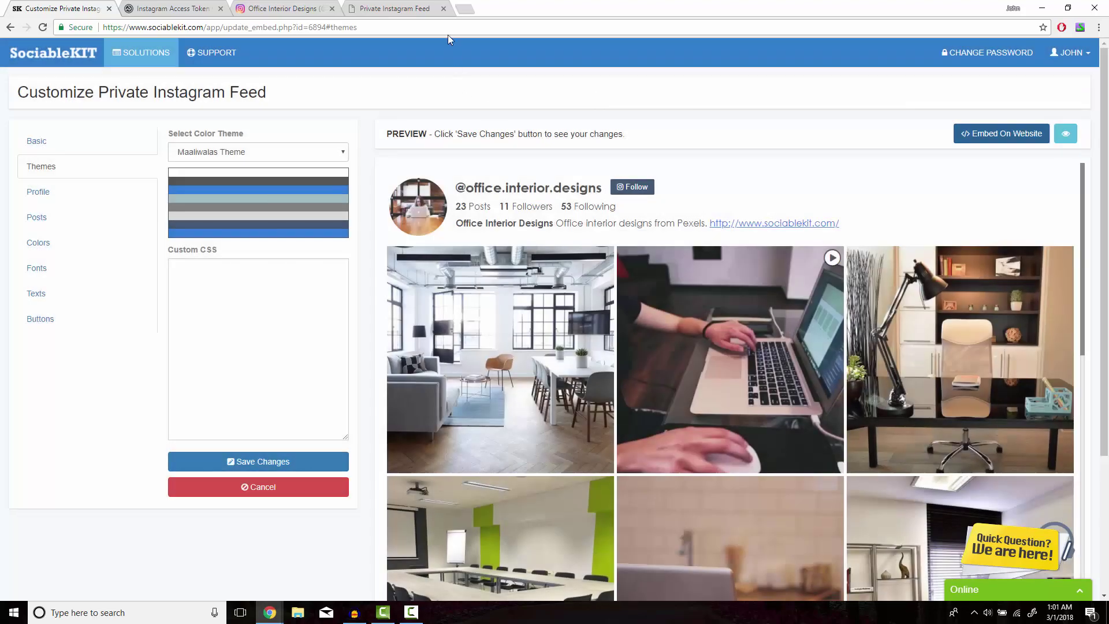
# Step: Scroll the live demo feed, load more posts, and return to the top
pyautogui.click(431, 9)
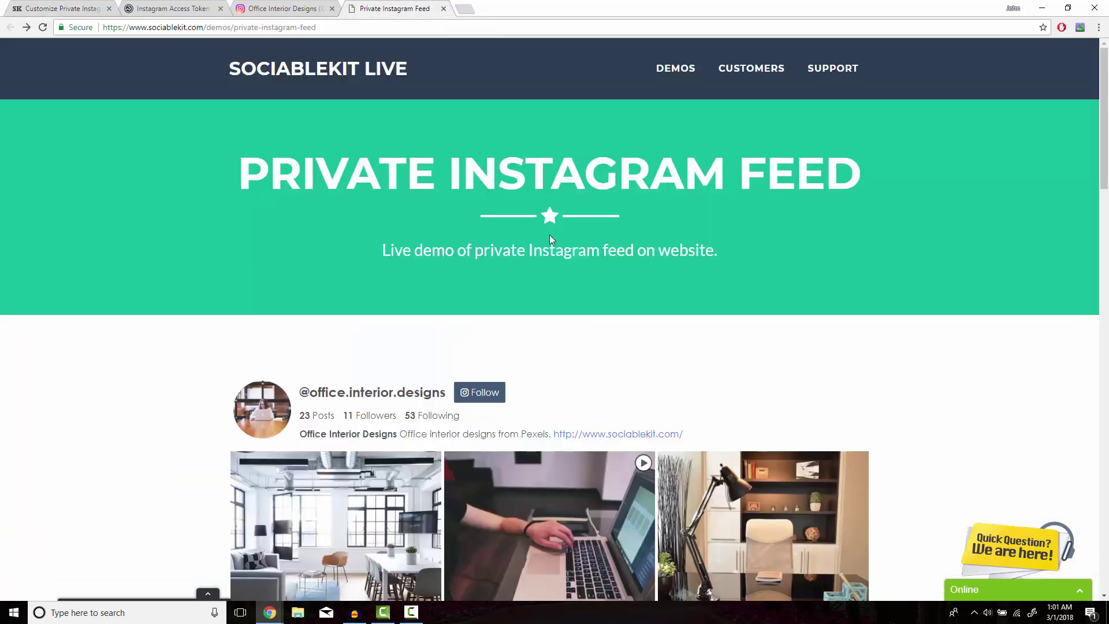
pyautogui.scroll(-6, 550, 237)
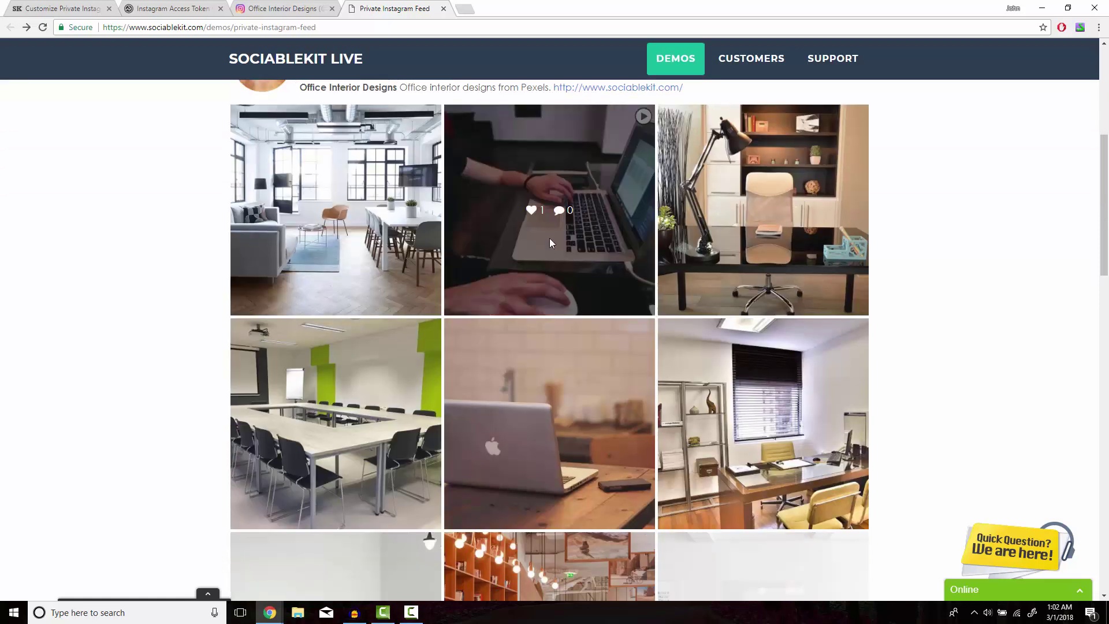
pyautogui.scroll(-12, 550, 242)
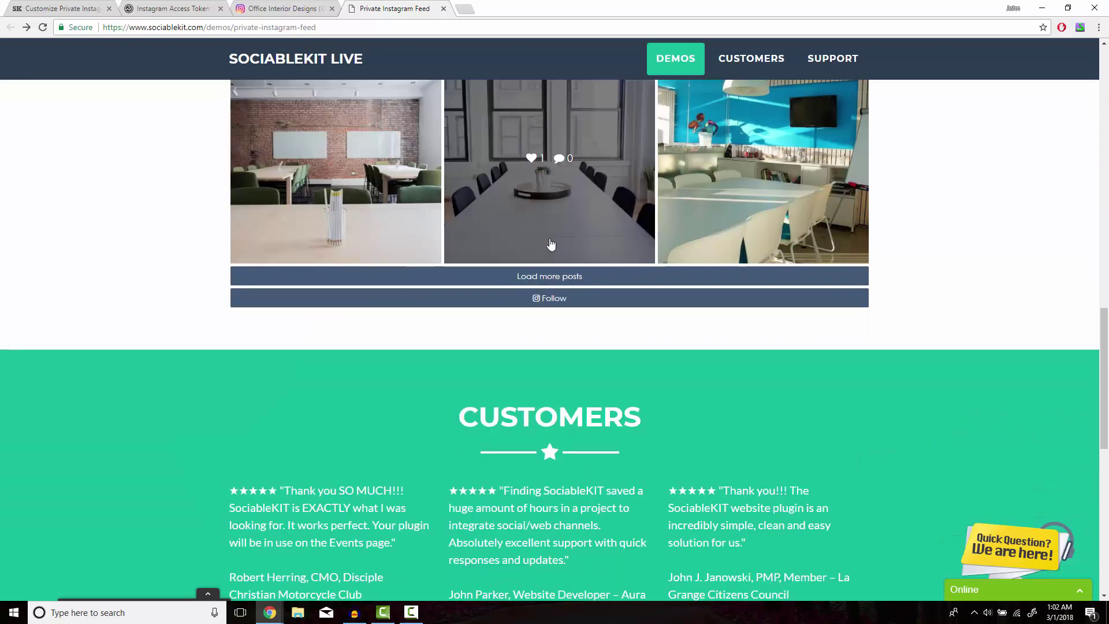
pyautogui.click(554, 277)
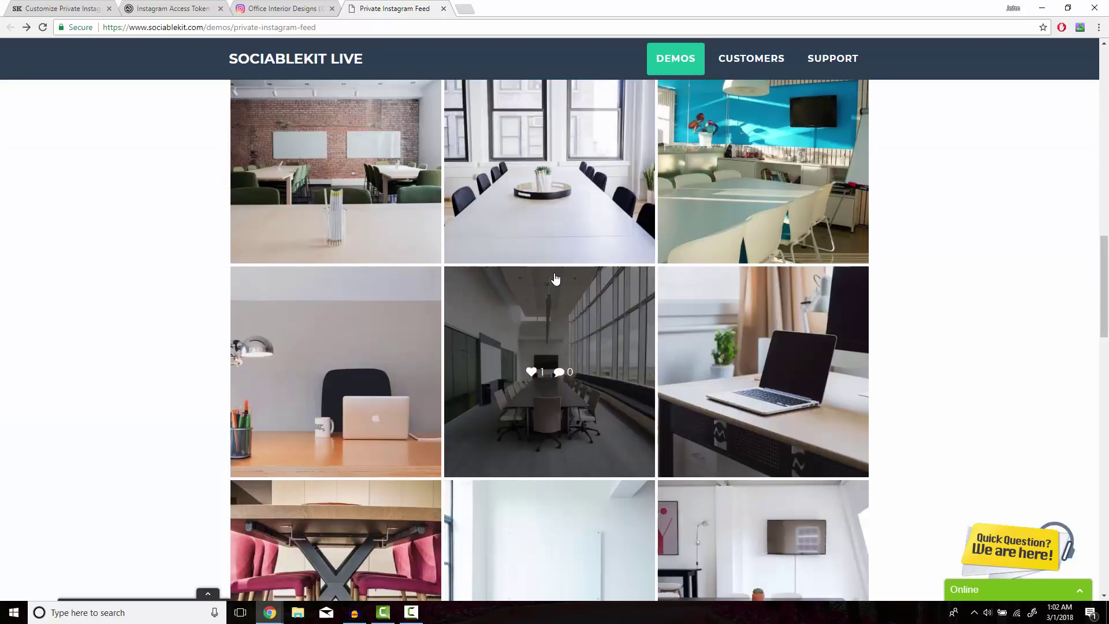
pyautogui.scroll(-10, 556, 279)
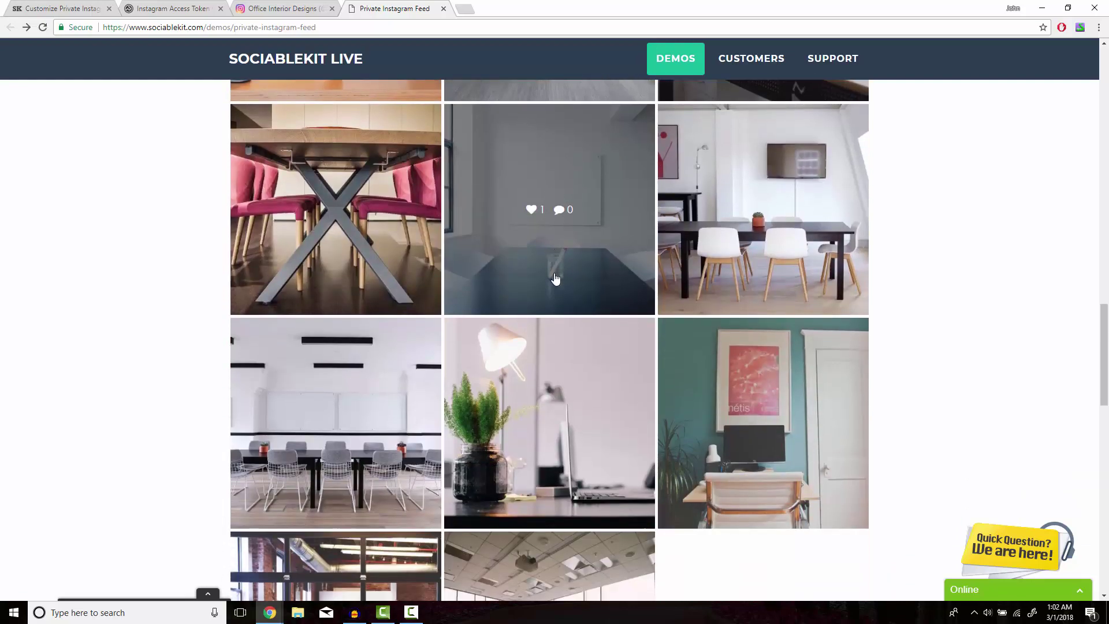
pyautogui.scroll(-2, 556, 279)
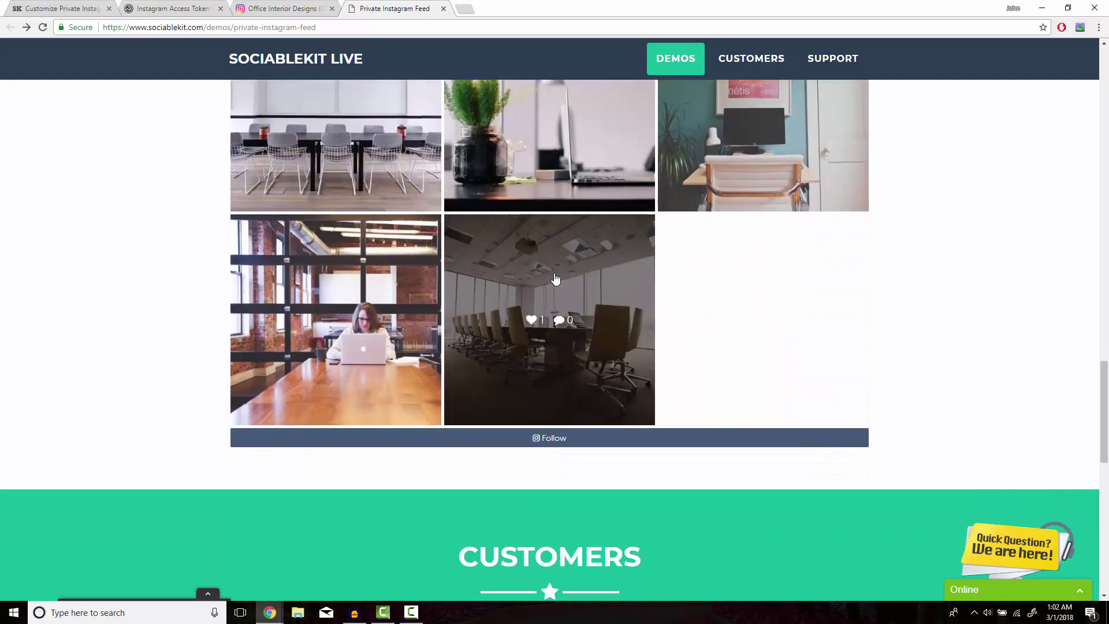
pyautogui.scroll(15, 557, 280)
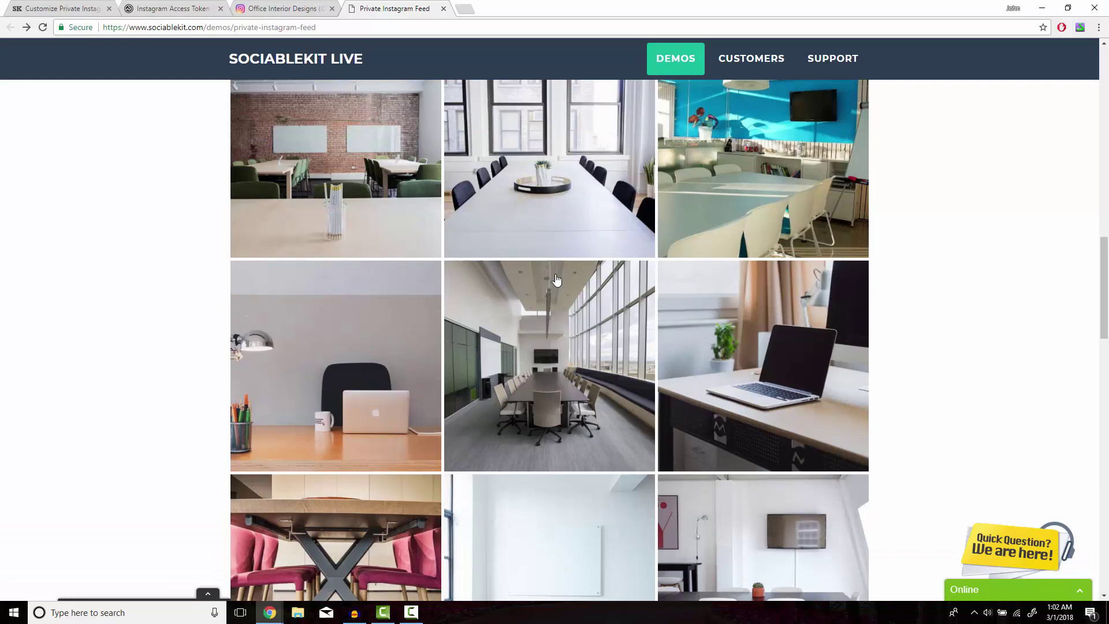
pyautogui.scroll(10, 556, 280)
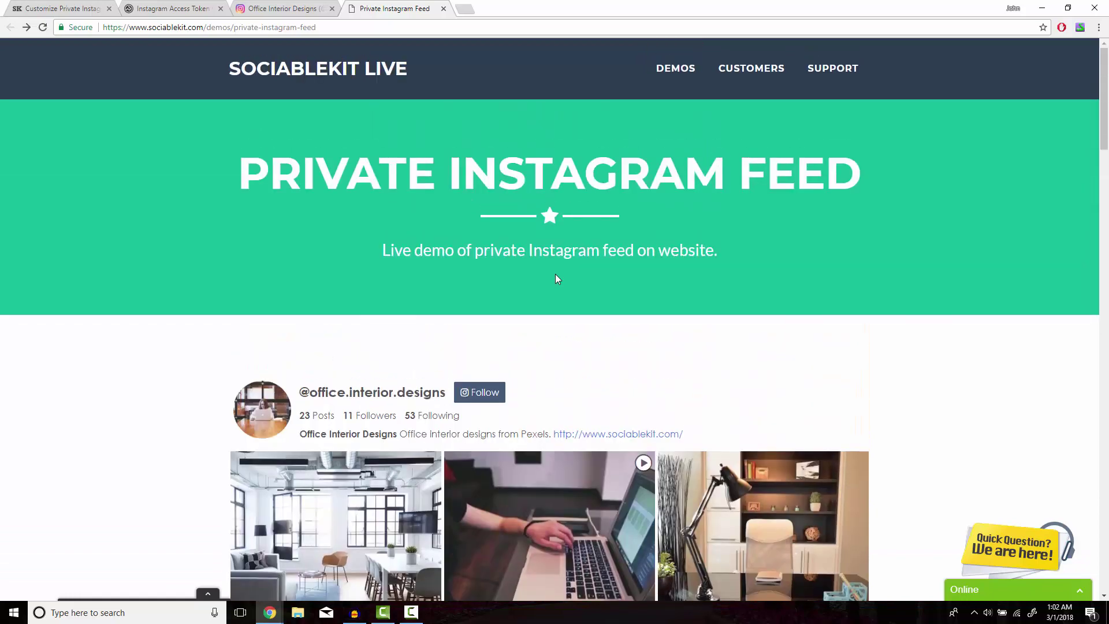